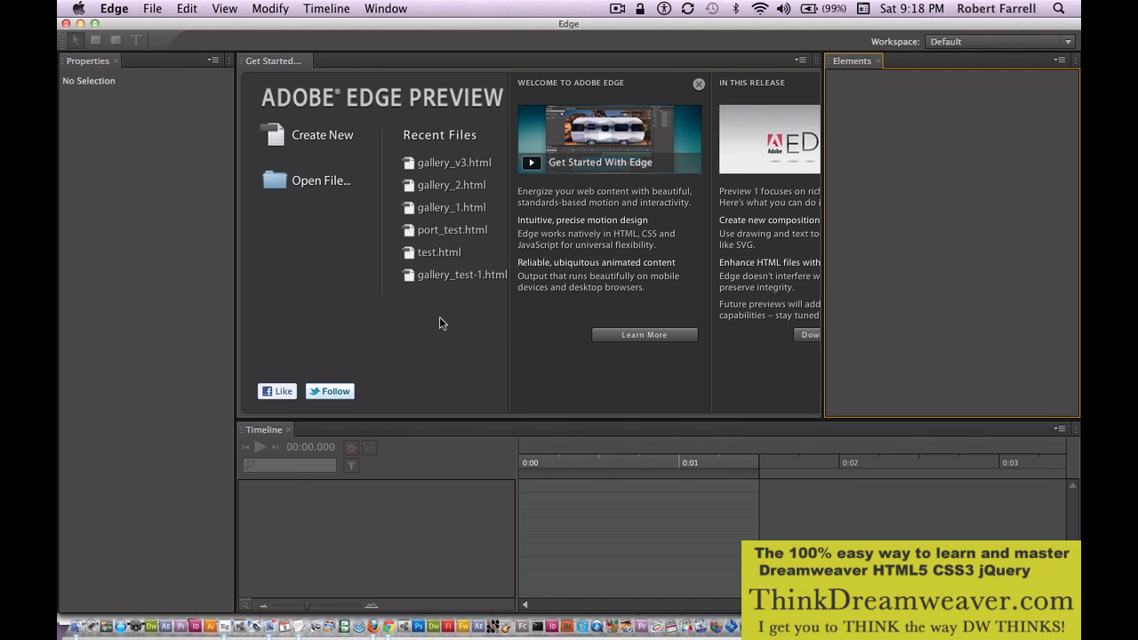
Create a new blank composition with an 800 by 600 stage
{"action": "key", "text": "super+n"}
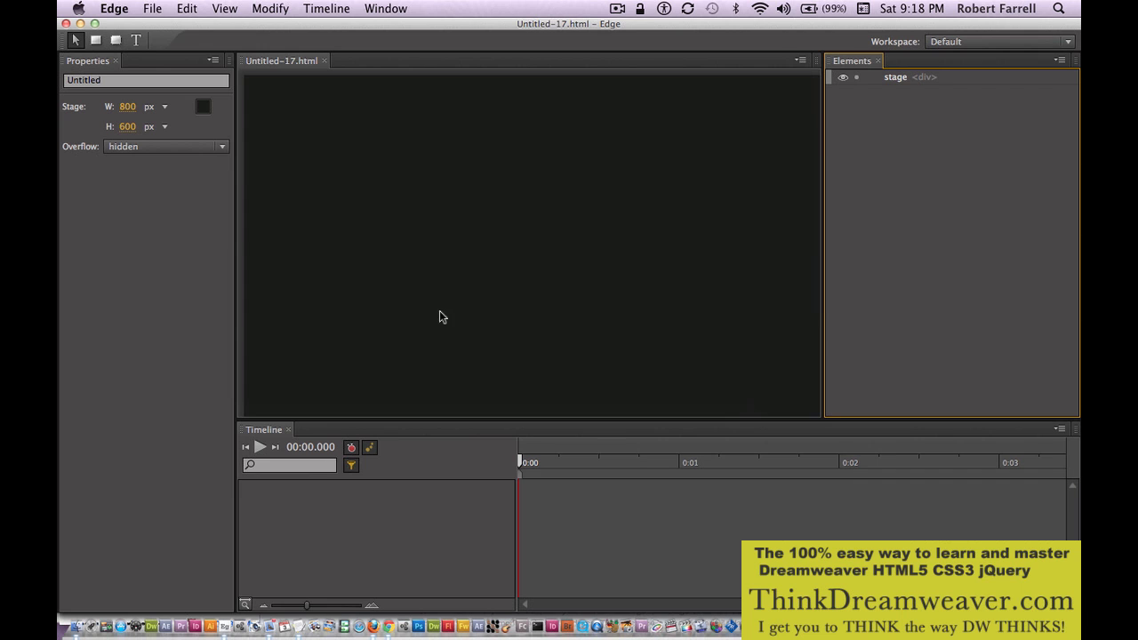
Save the new composition as gallery_2.html
{"action": "key", "text": "super+s"}
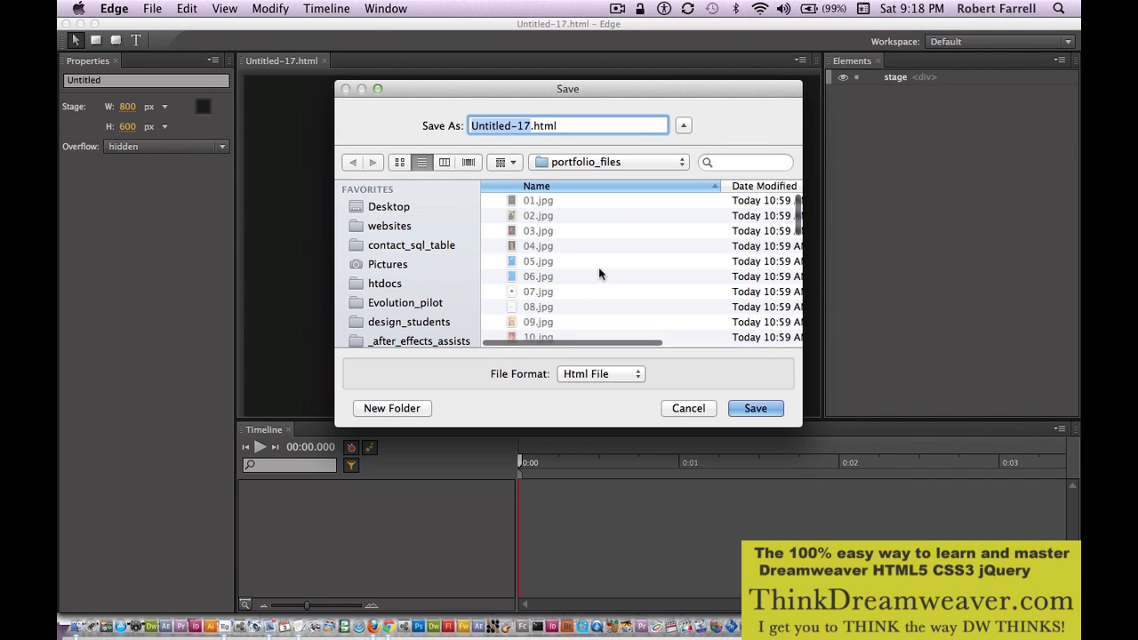
{"action": "type", "text": "gallery"}
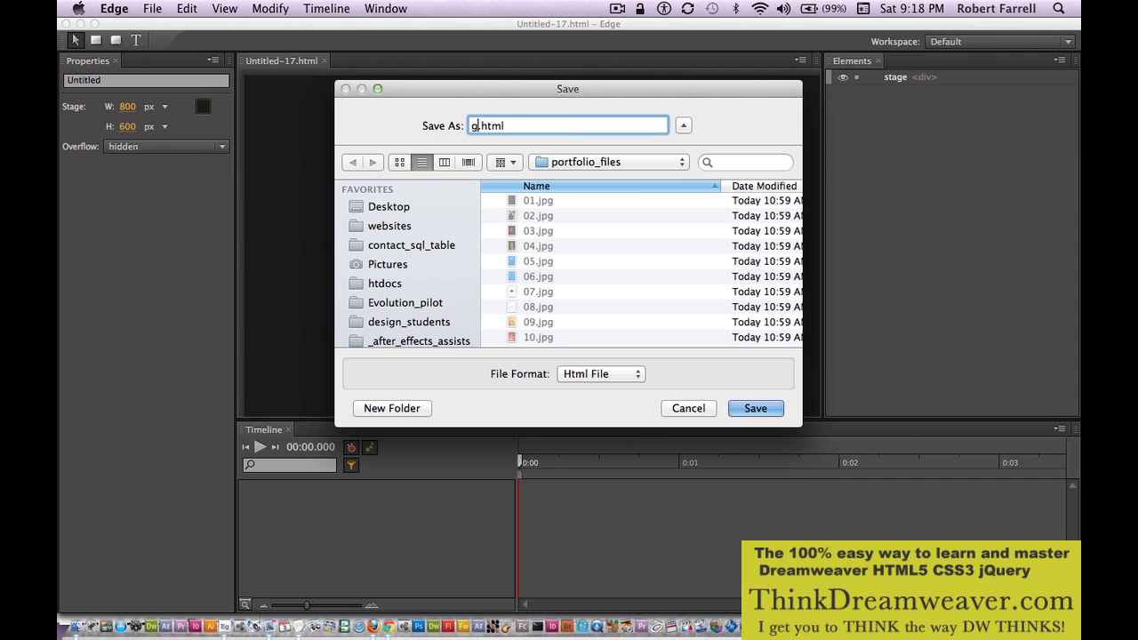
{"action": "type", "text": "_2"}
{"action": "key", "text": "Return"}
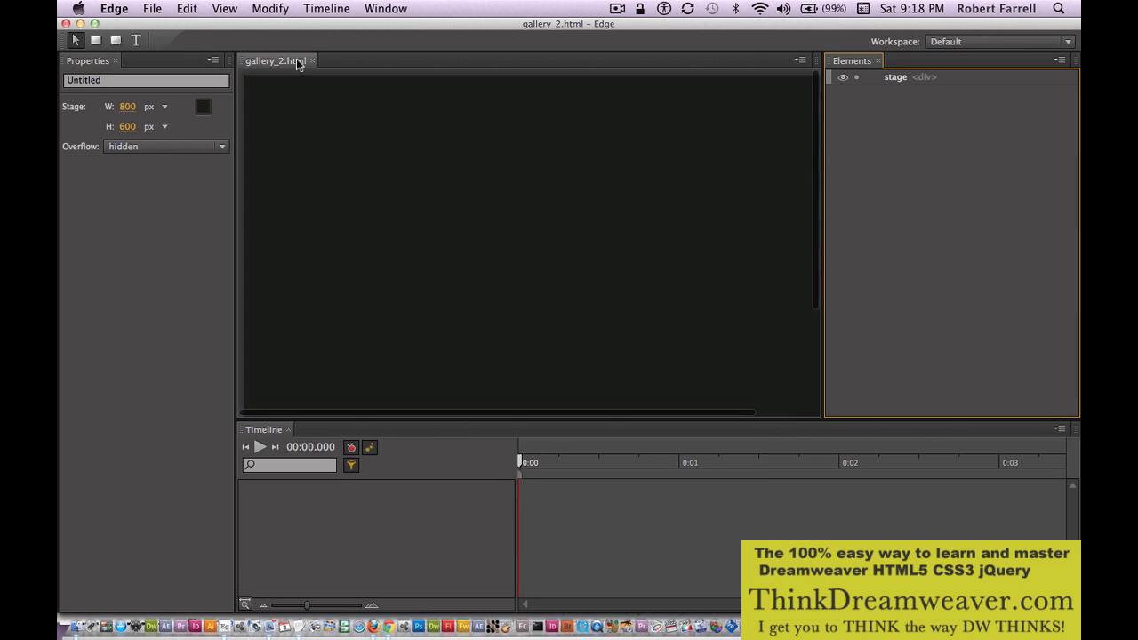
Import photos 01.jpg through 13.jpg onto the stage as Image1–Image13
{"action": "left_click", "coordinate": [151, 10]}
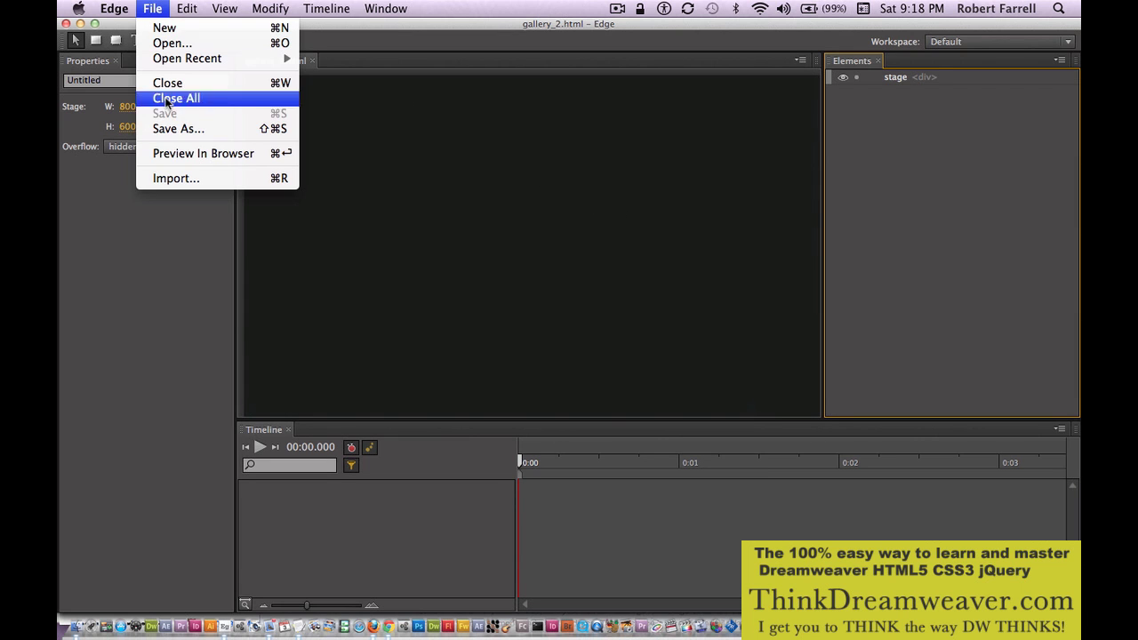
{"action": "left_click", "coordinate": [178, 179]}
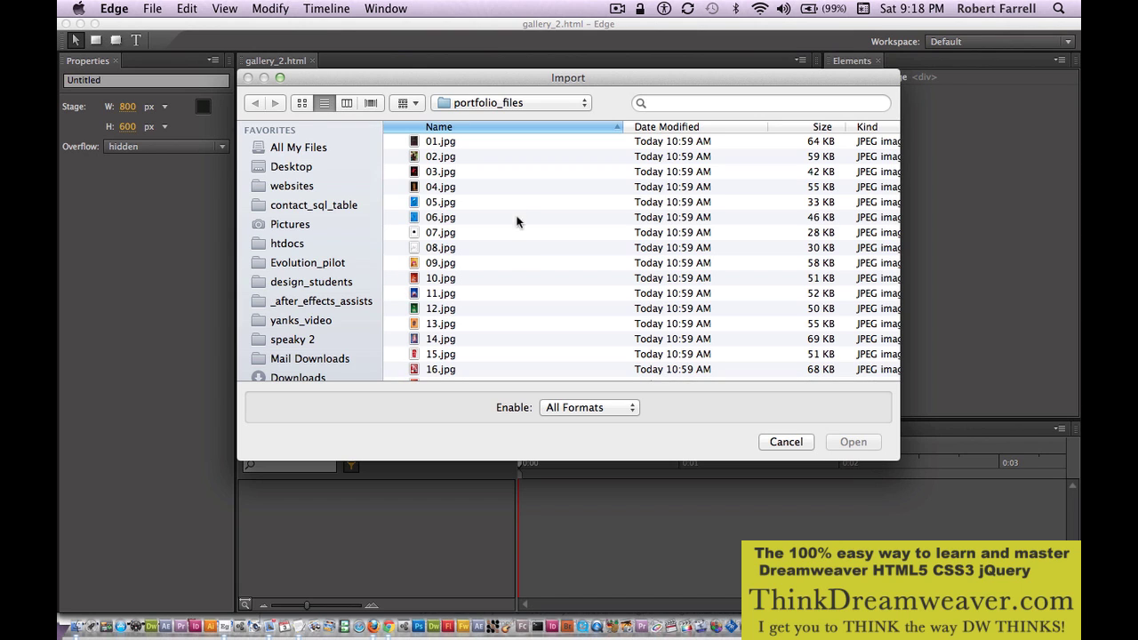
{"action": "left_click", "coordinate": [456, 142]}
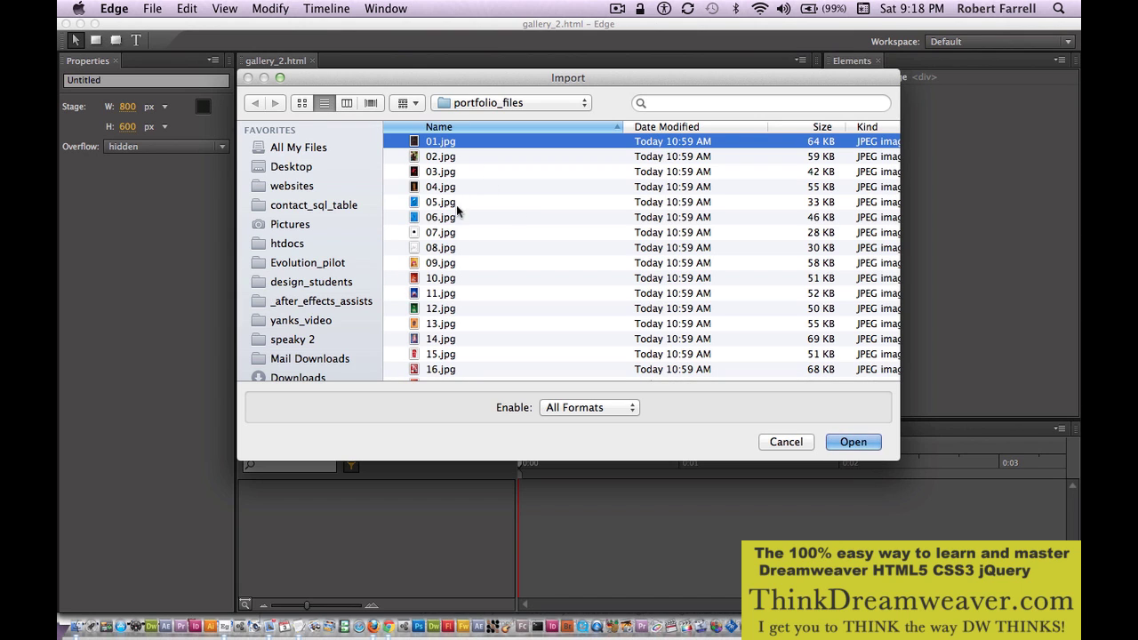
{"action": "left_click", "coordinate": [455, 328], "text": "shift"}
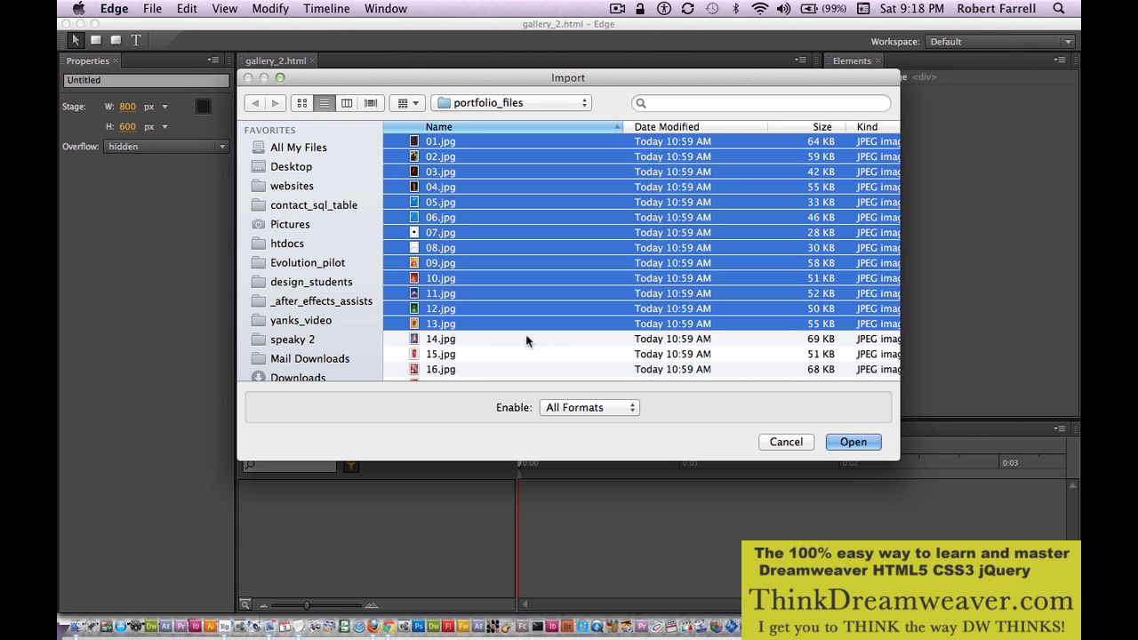
{"action": "key", "text": "Return"}
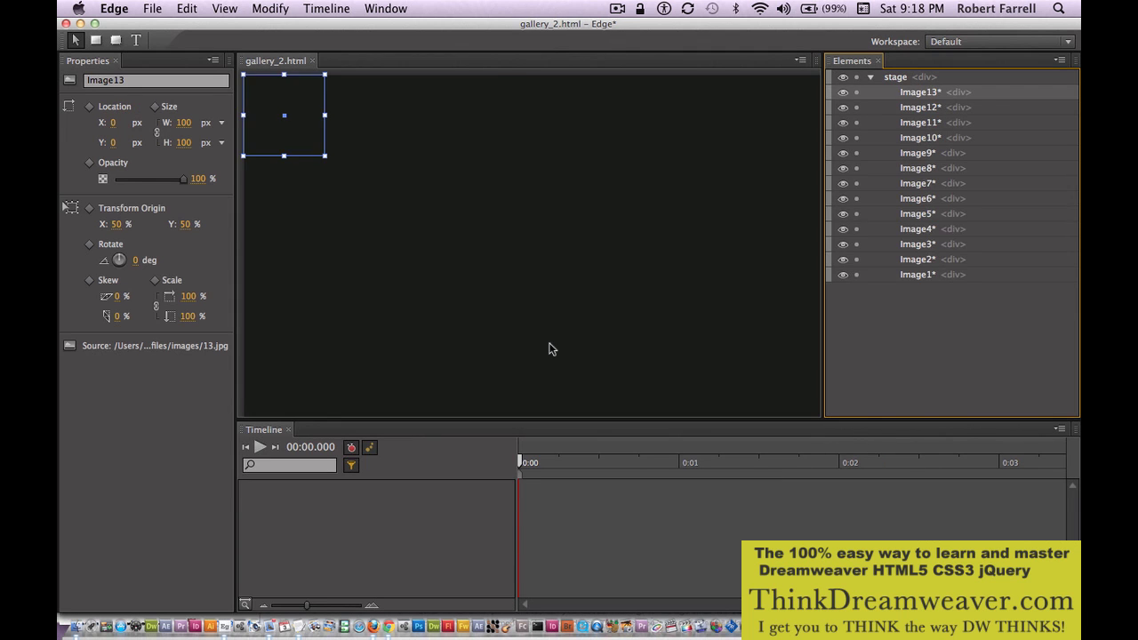
Save the file, select Image1 and mark its animation end point on the timeline
{"action": "key", "text": "super+s"}
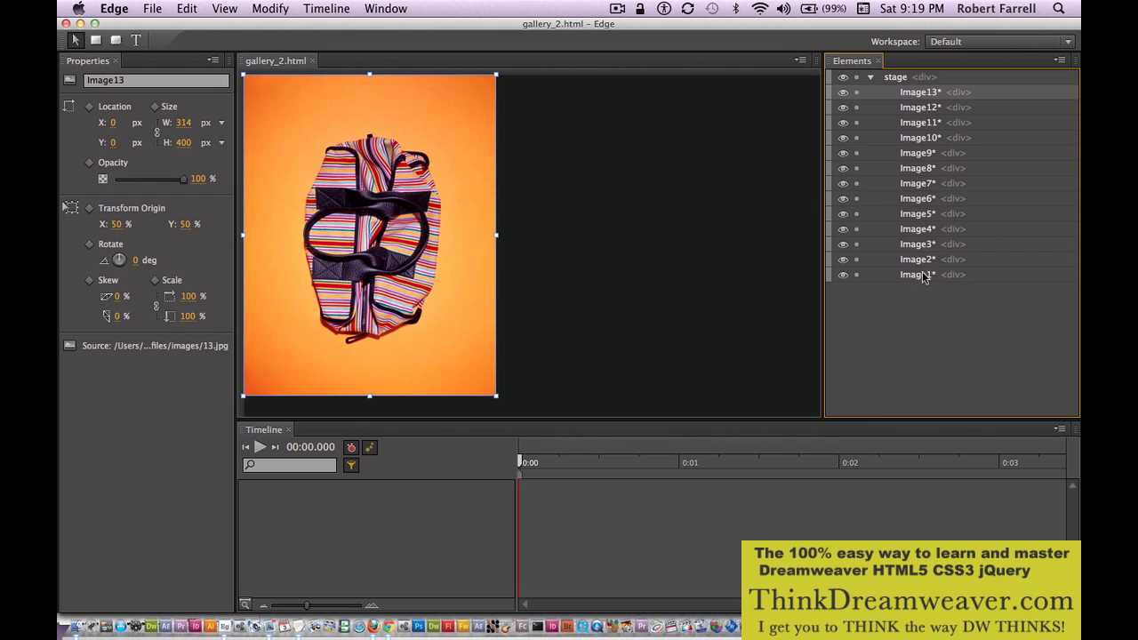
{"action": "left_click", "coordinate": [906, 320]}
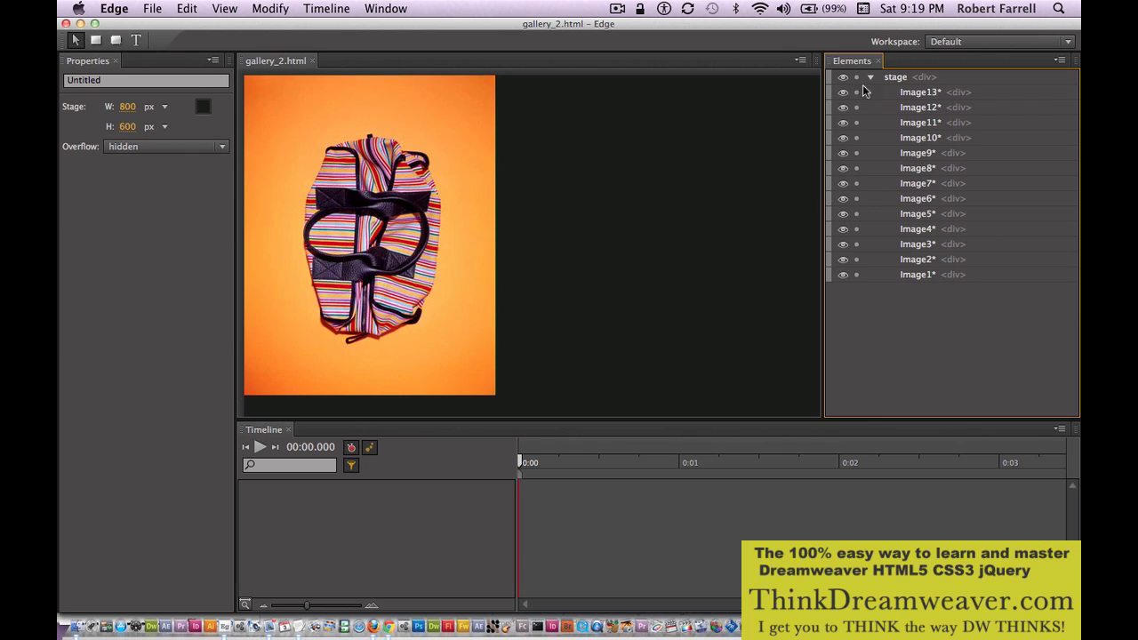
{"action": "left_click", "coordinate": [918, 280]}
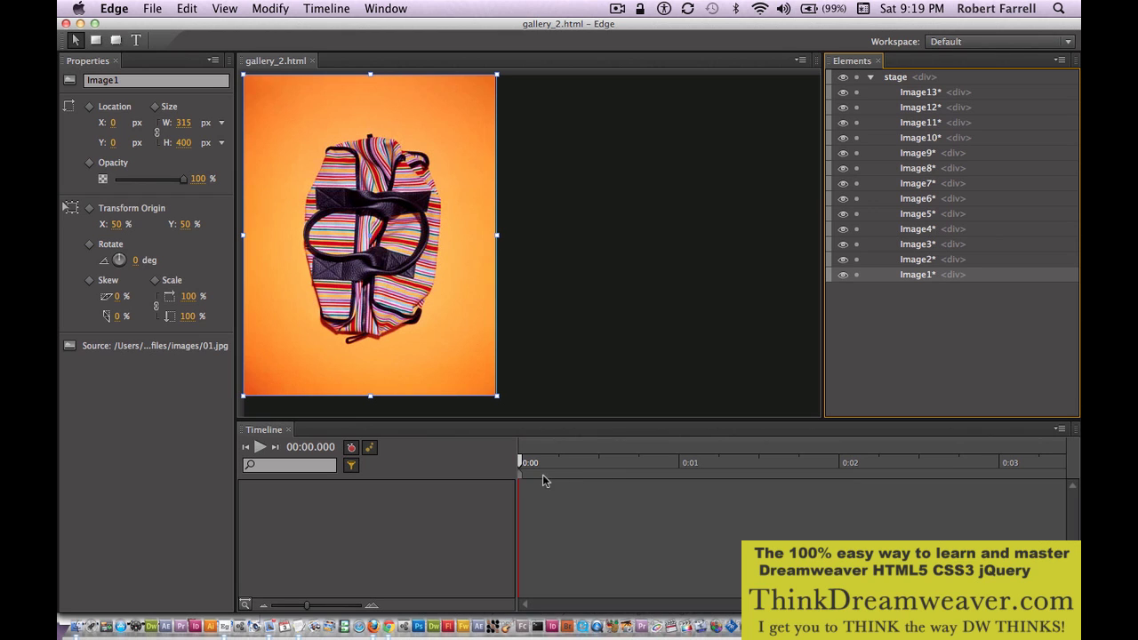
{"action": "left_click_drag", "start_coordinate": [518, 478], "coordinate": [663, 480]}
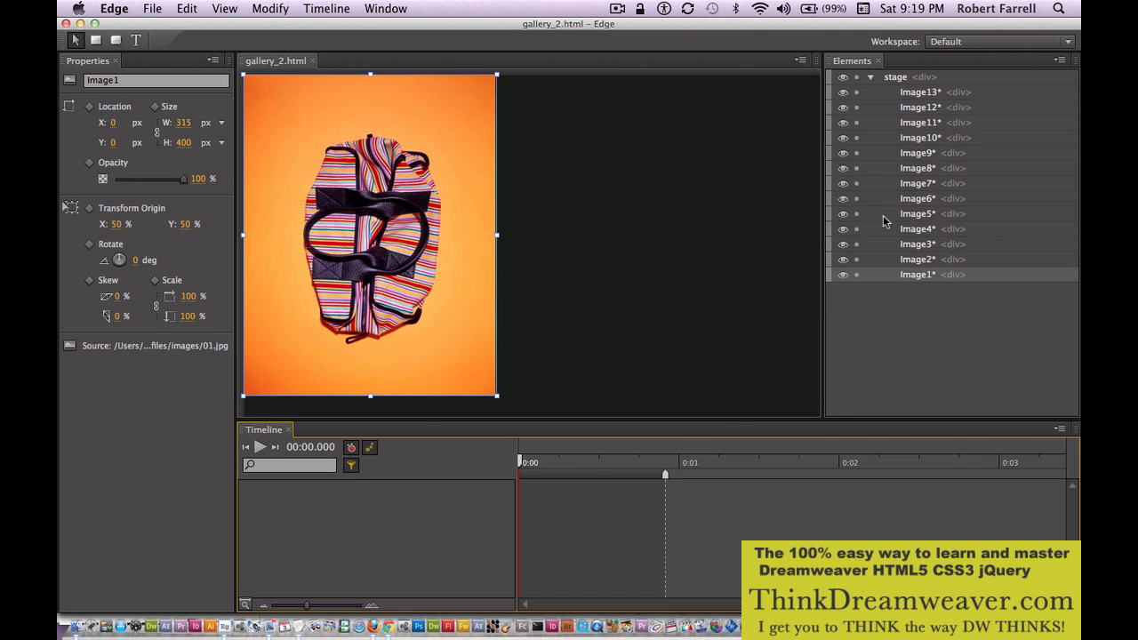
Keyframe Image1 to start off-stage right near 880,7 and land at the top-left corner
{"action": "left_click", "coordinate": [113, 123]}
{"action": "left_click_drag", "start_coordinate": [113, 122], "coordinate": [371, 154]}
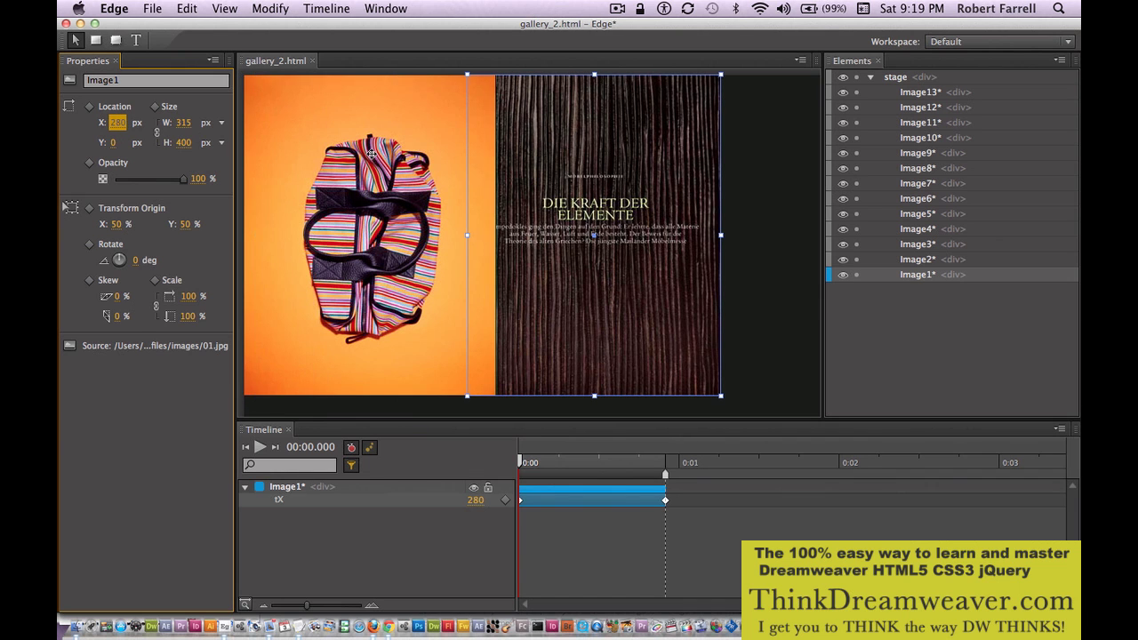
{"action": "key", "text": "super+minus"}
{"action": "key", "text": "super+minus"}
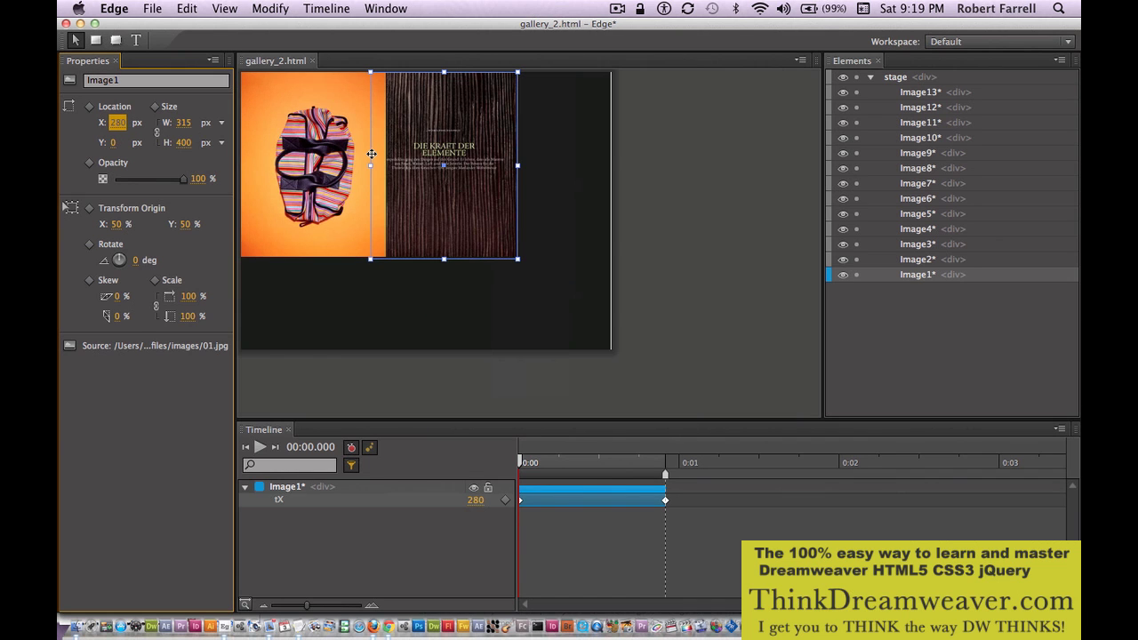
{"action": "left_click", "coordinate": [558, 134]}
{"action": "left_click_drag", "start_coordinate": [494, 155], "coordinate": [670, 156]}
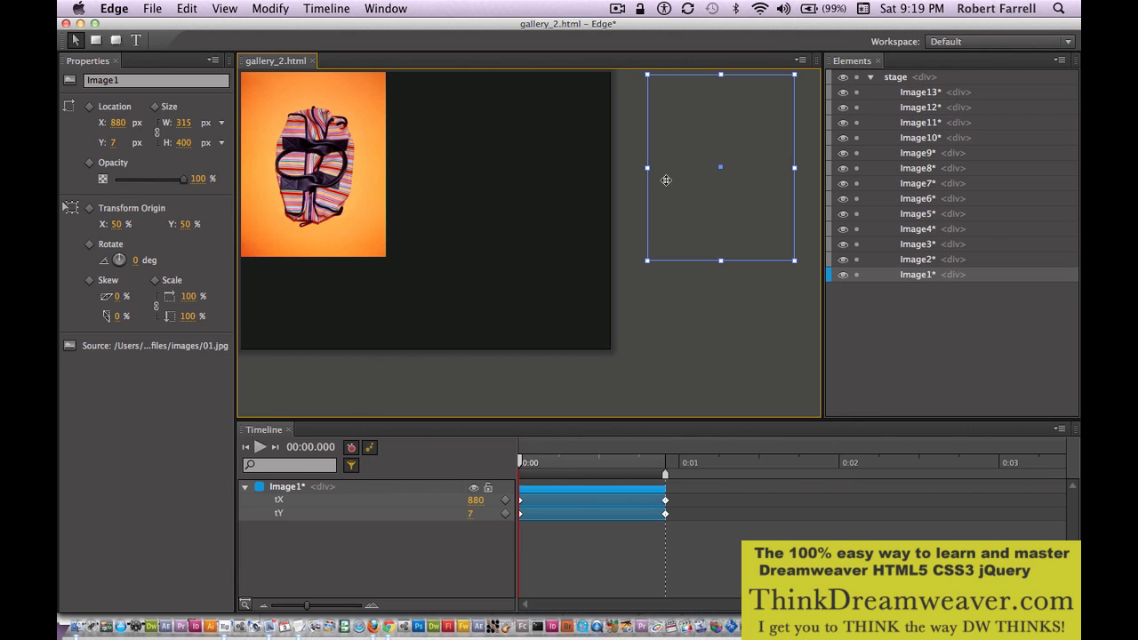
Play and scrub the timeline to preview Image1's slide-in
{"action": "key", "text": "space"}
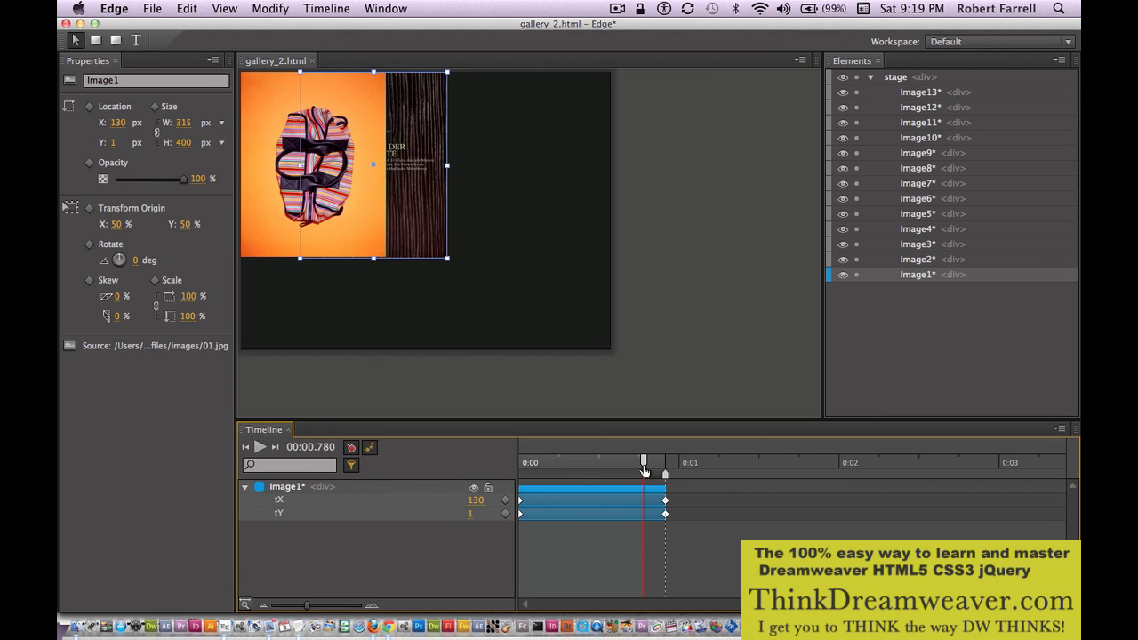
{"action": "left_click_drag", "start_coordinate": [551, 460], "coordinate": [666, 461]}
{"action": "left_click_drag", "start_coordinate": [605, 481], "coordinate": [472, 464]}
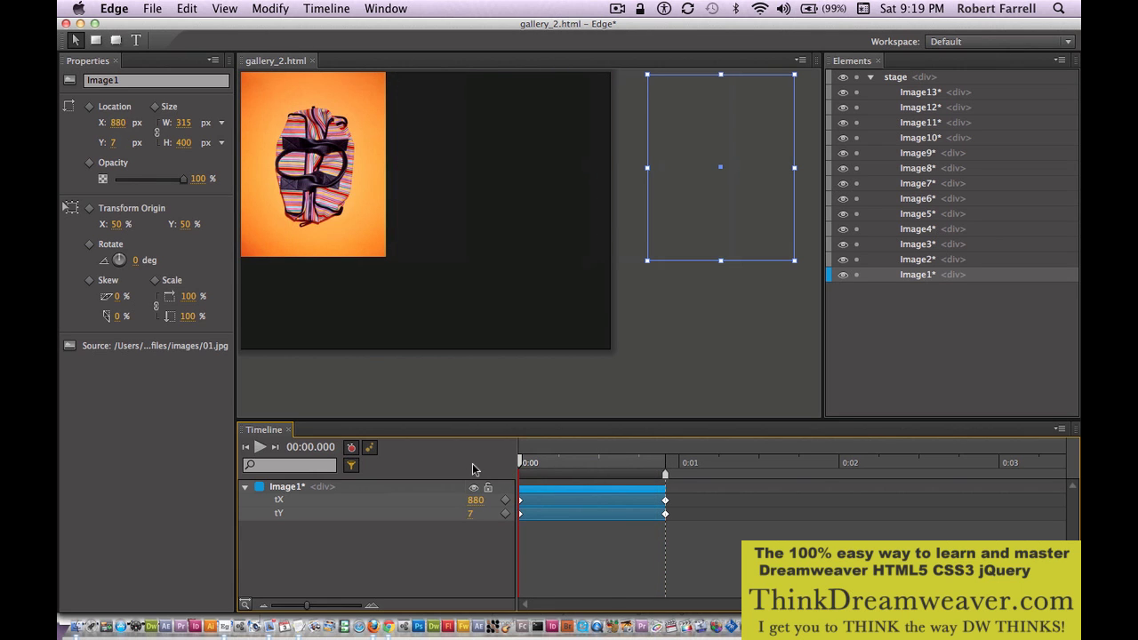
Change Image1's slide-in easing from linear to easeOutBounce, checking it ends at 0,0
{"action": "left_click", "coordinate": [591, 492]}
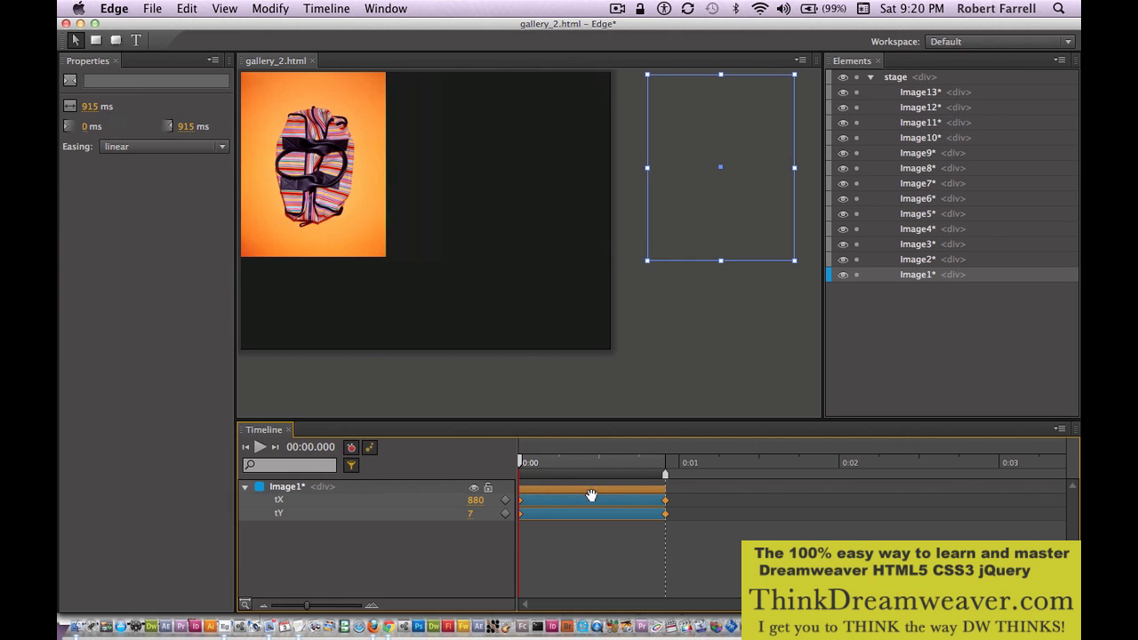
{"action": "left_click", "coordinate": [210, 147]}
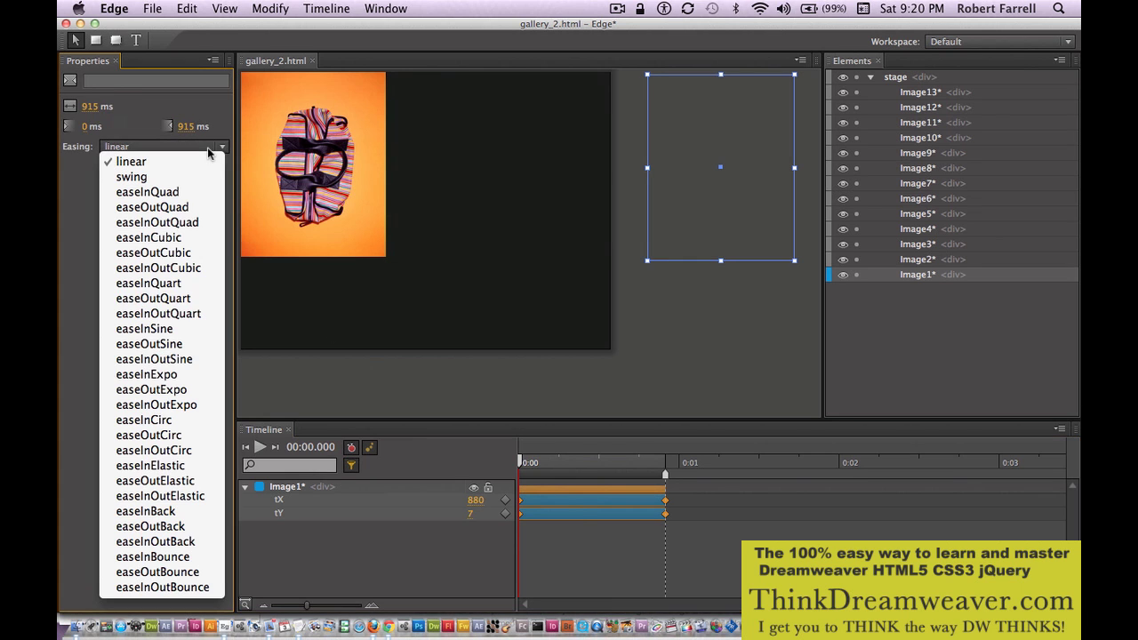
{"action": "left_click", "coordinate": [205, 576]}
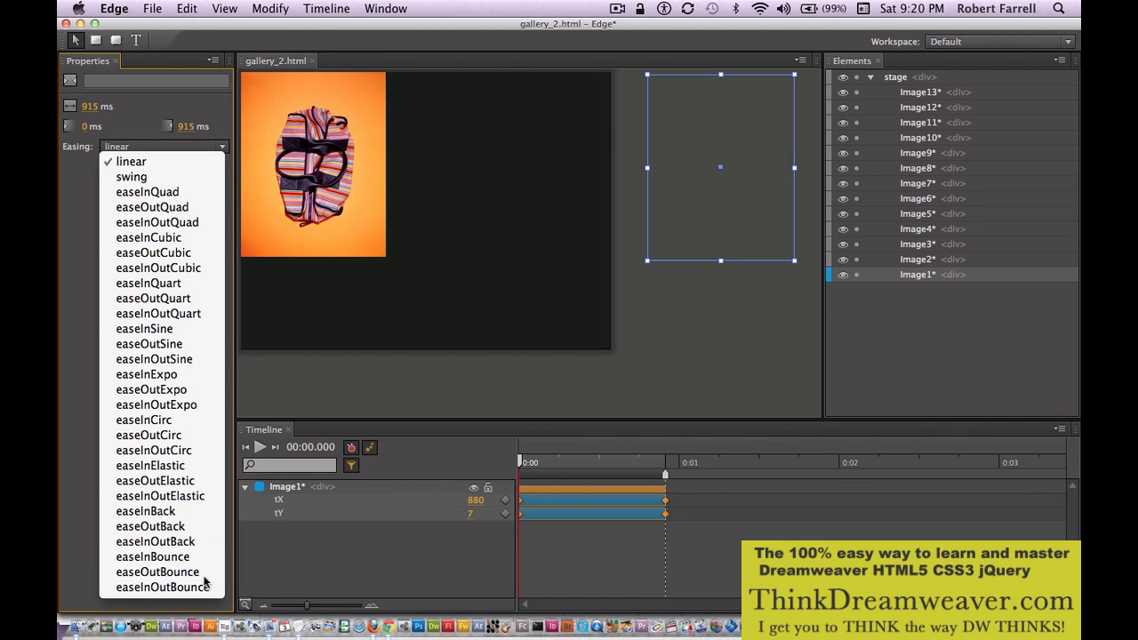
{"action": "left_click", "coordinate": [577, 491]}
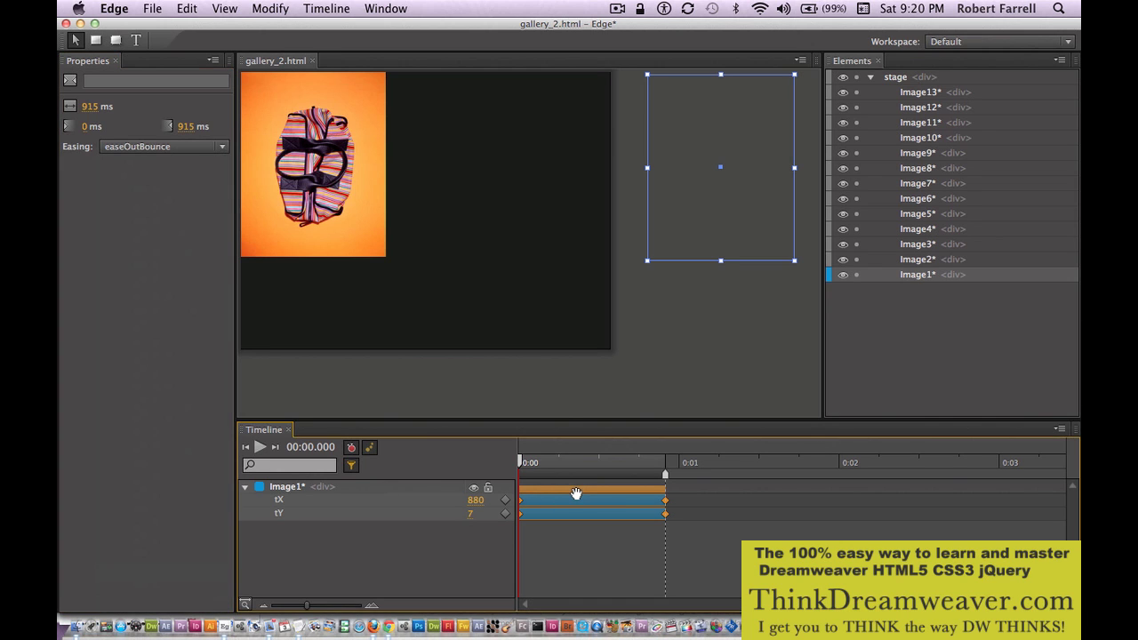
{"action": "left_click_drag", "start_coordinate": [522, 464], "coordinate": [668, 478]}
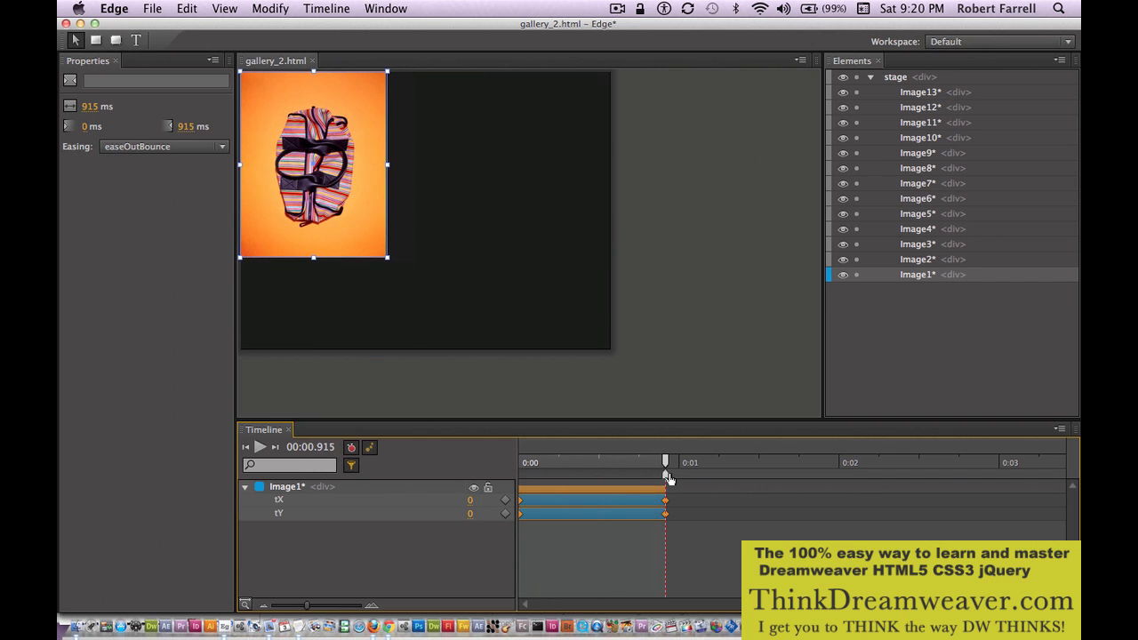
Paste the bouncing slide-in onto Image2 through Image7, each starting as the previous ends
{"action": "left_click", "coordinate": [917, 262]}
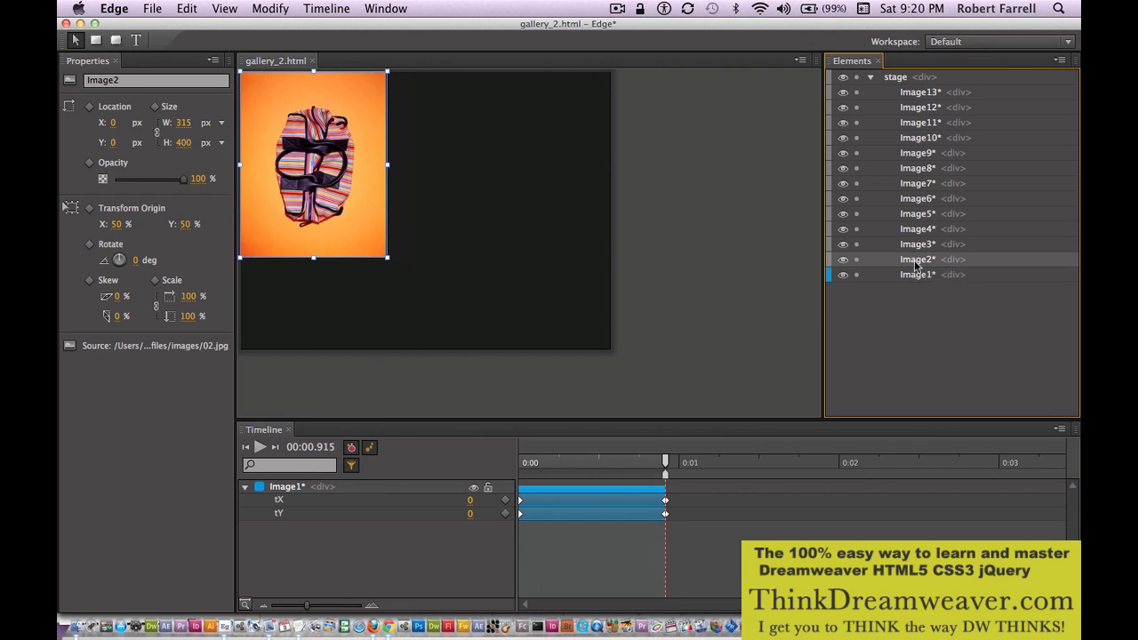
{"action": "key", "text": "super+v"}
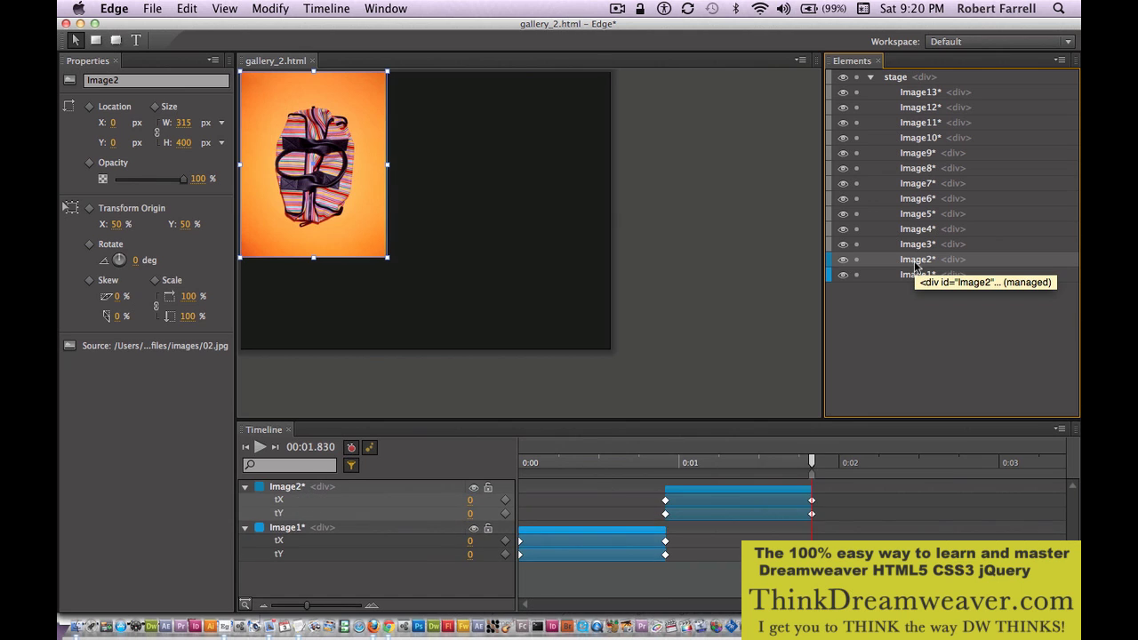
{"action": "left_click", "coordinate": [919, 246]}
{"action": "key", "text": "super+v"}
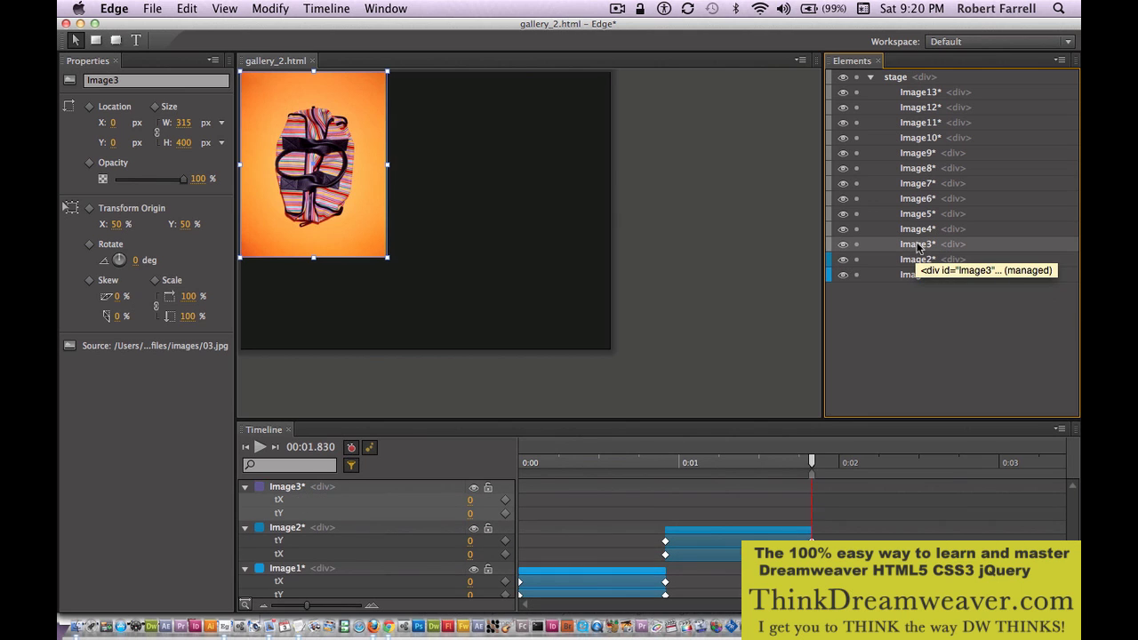
{"action": "left_click", "coordinate": [919, 229]}
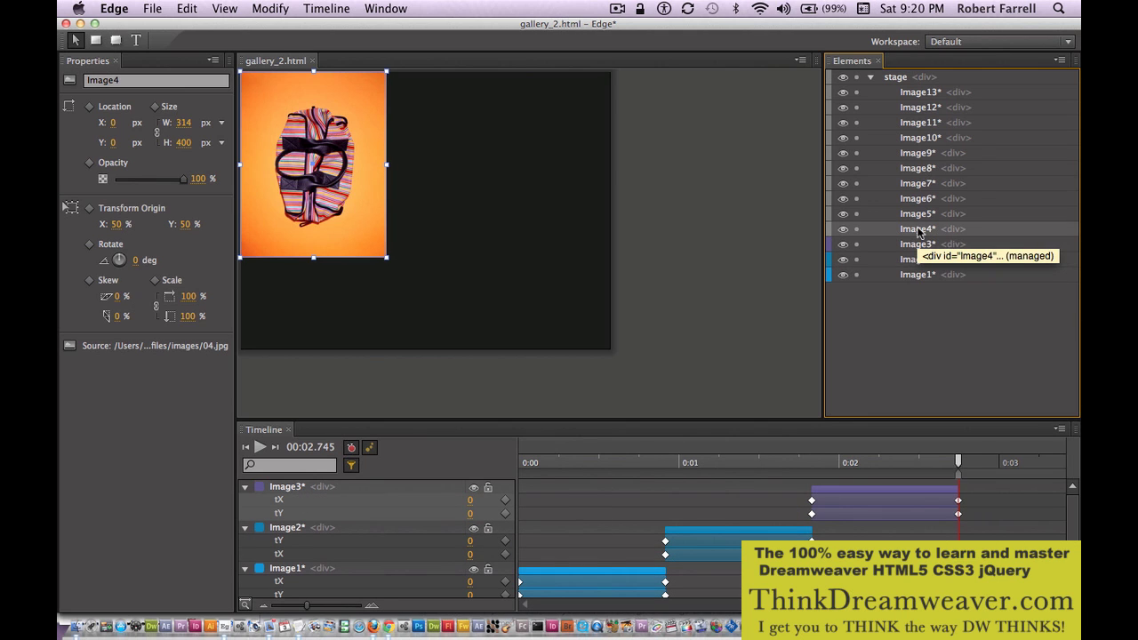
{"action": "key", "text": "super+v"}
{"action": "left_click", "coordinate": [919, 214]}
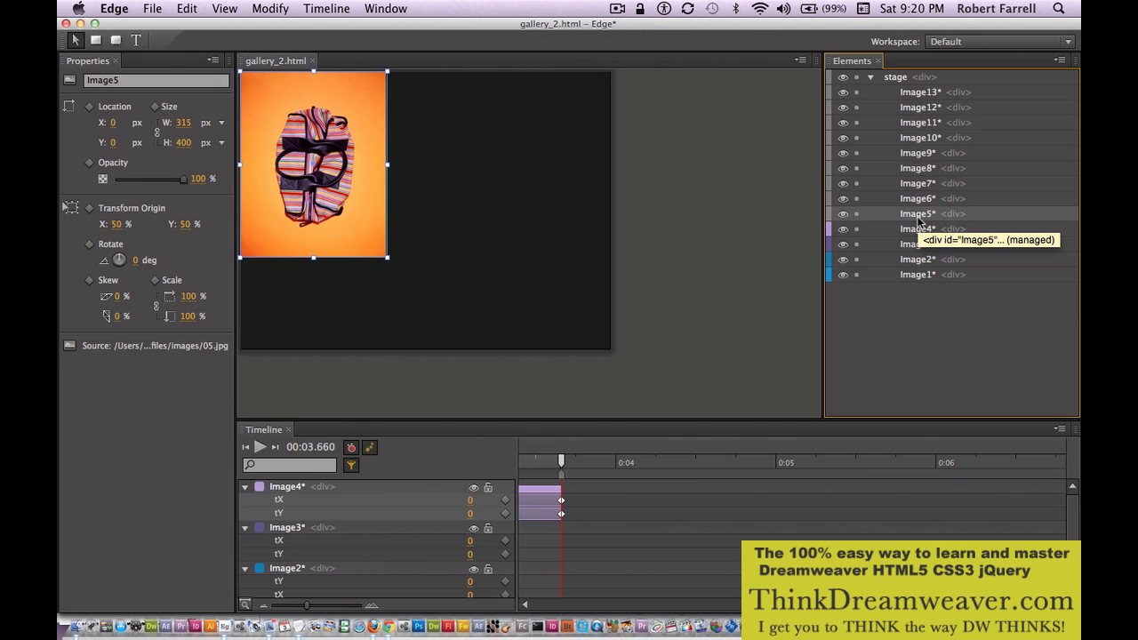
{"action": "key", "text": "super+v"}
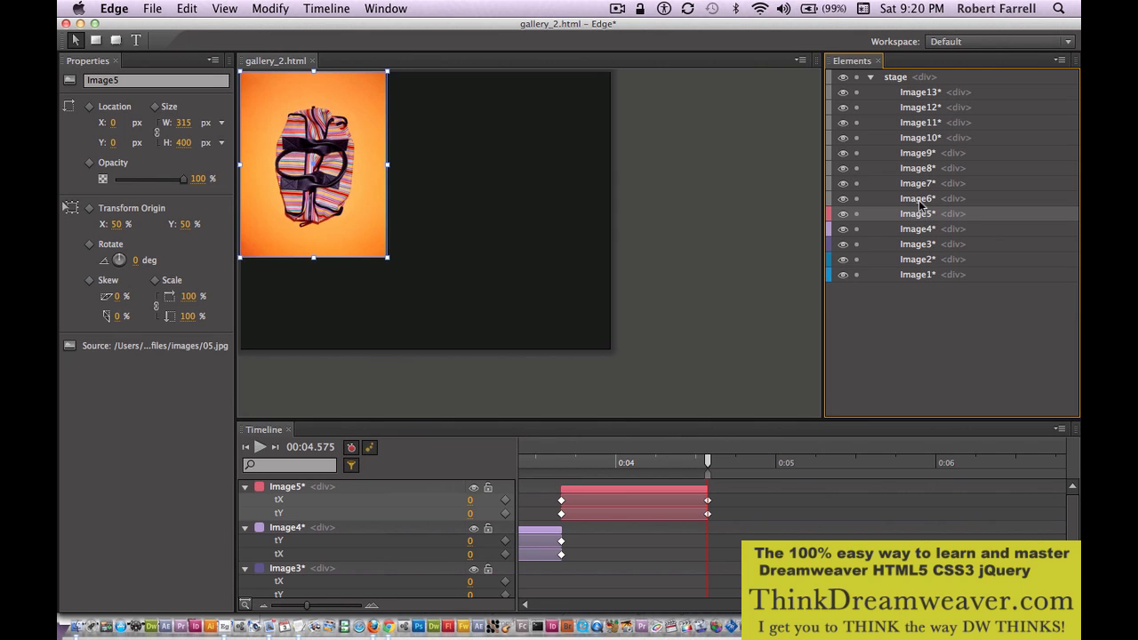
{"action": "left_click", "coordinate": [920, 200]}
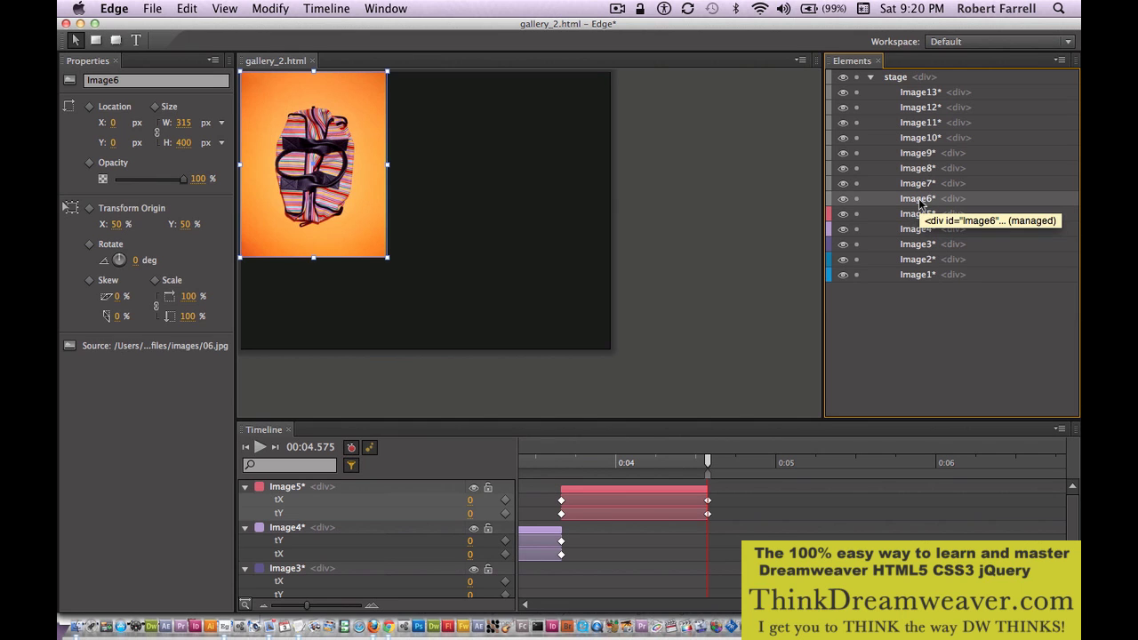
{"action": "key", "text": "super+v"}
{"action": "left_click", "coordinate": [919, 184]}
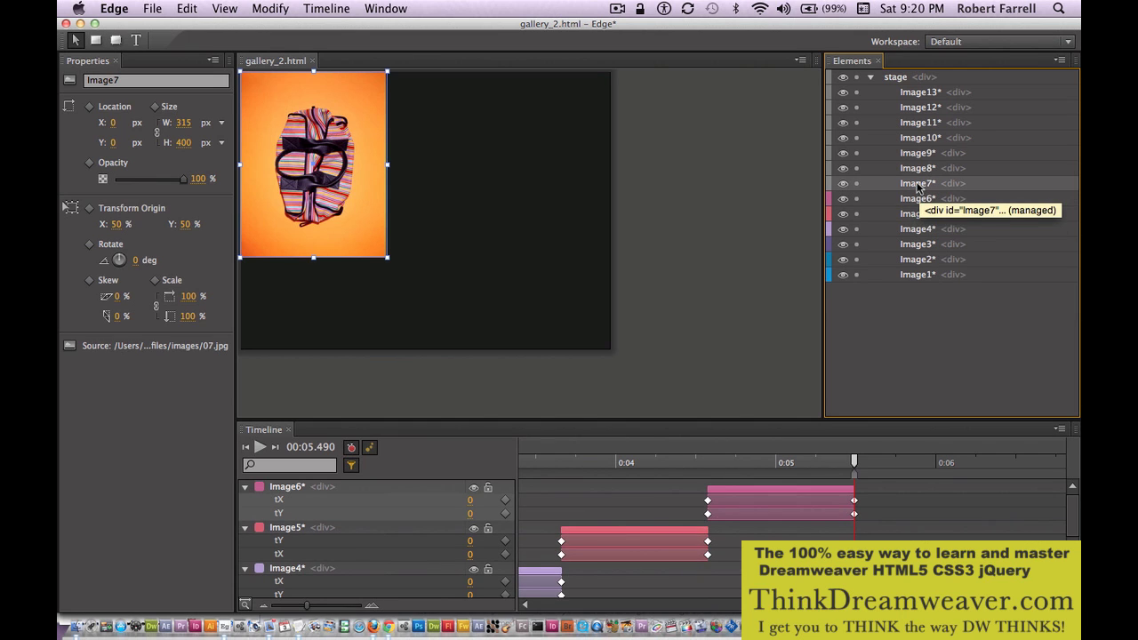
{"action": "key", "text": "super+v"}
Paste the slide-in onto Image8 through Image13, then save gallery_2.html
{"action": "left_click", "coordinate": [919, 169]}
{"action": "key", "text": "super+v"}
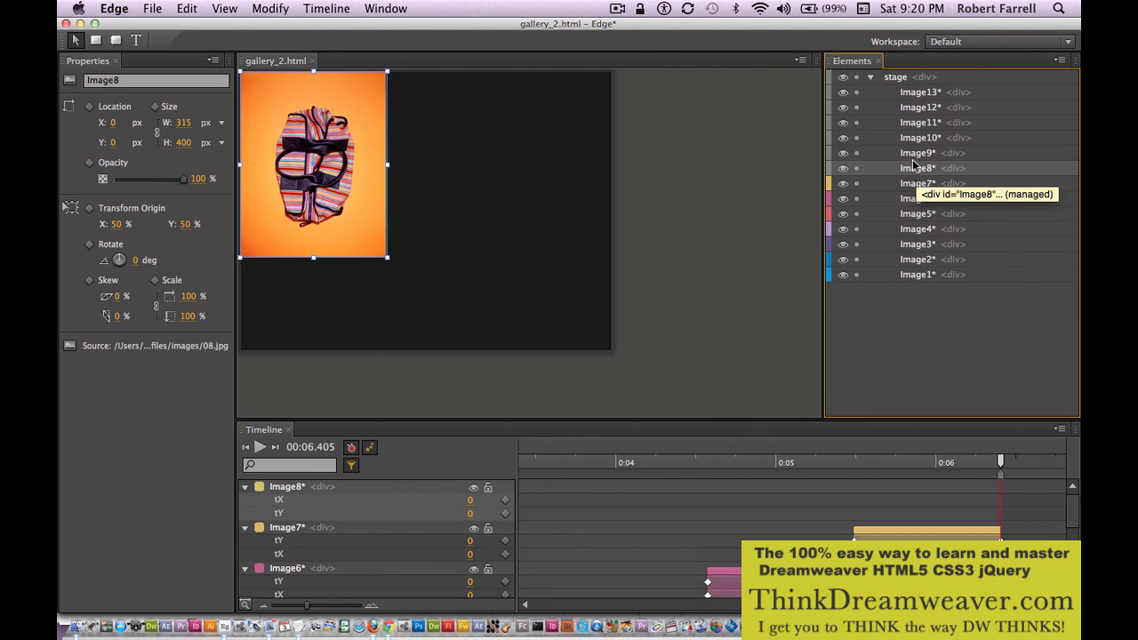
{"action": "left_click", "coordinate": [916, 153]}
{"action": "key", "text": "super+v"}
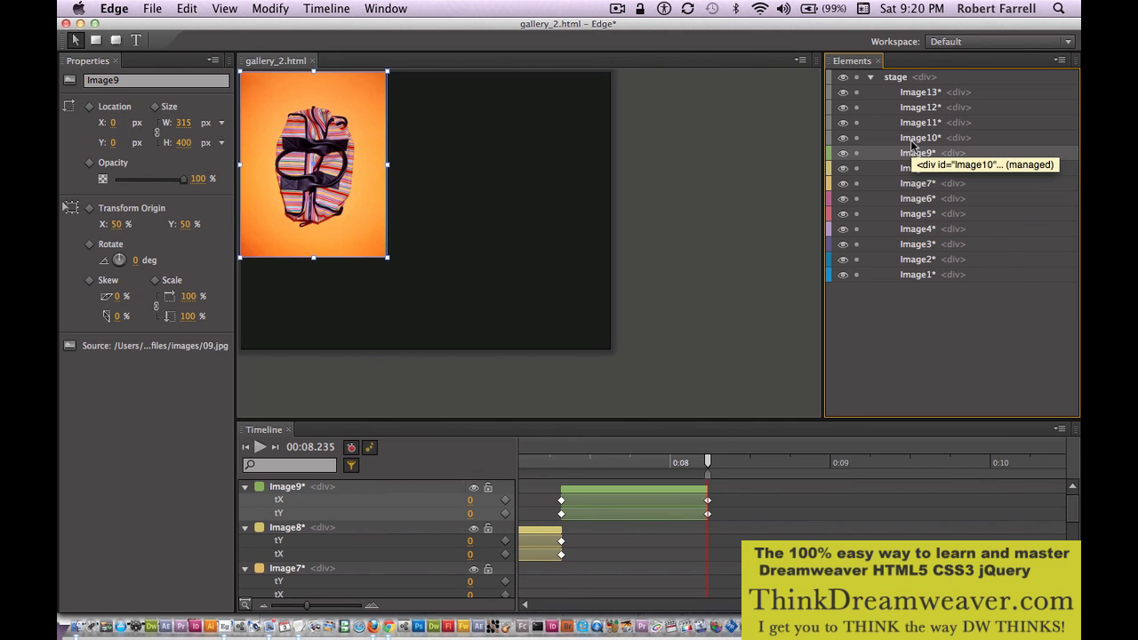
{"action": "left_click", "coordinate": [916, 139]}
{"action": "key", "text": "super+v"}
{"action": "left_click", "coordinate": [912, 125]}
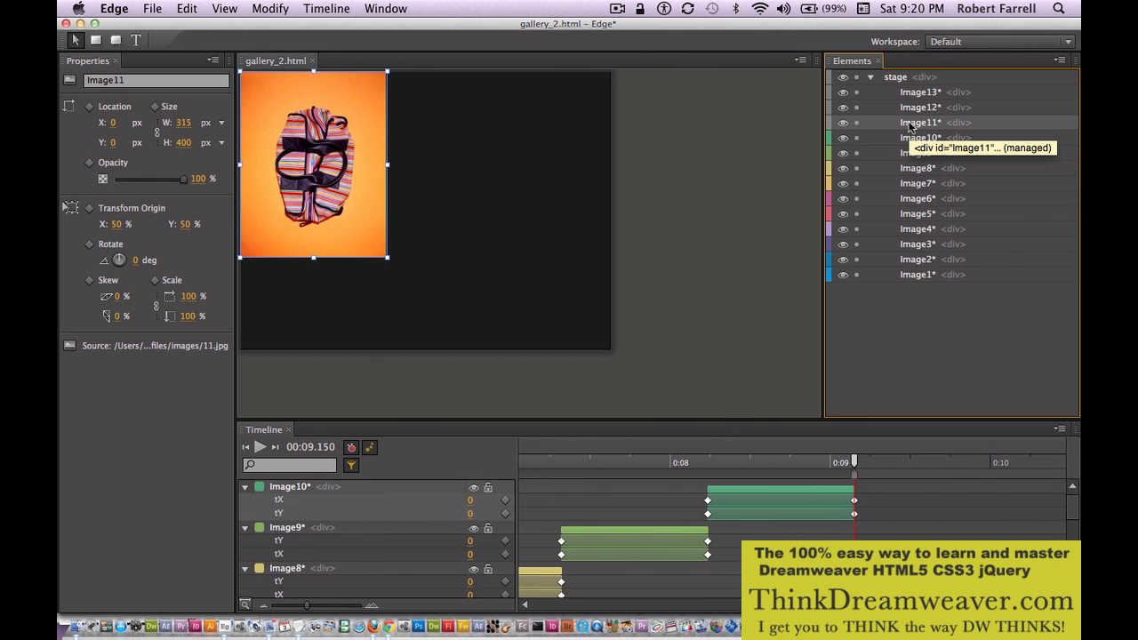
{"action": "key", "text": "super+v"}
{"action": "left_click", "coordinate": [910, 108]}
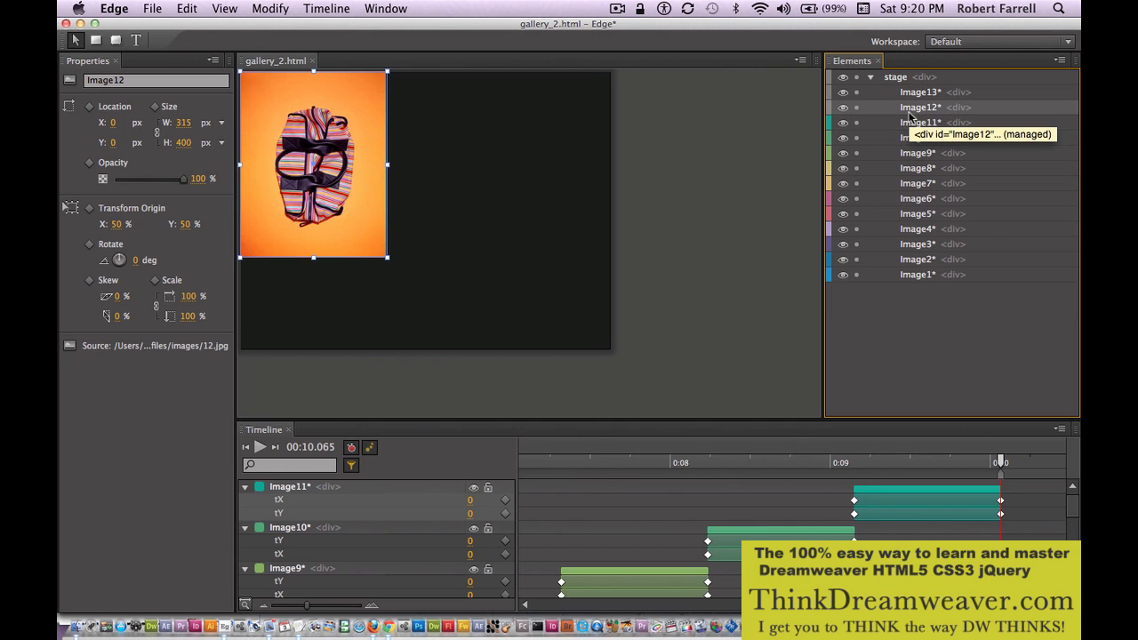
{"action": "key", "text": "super+v"}
{"action": "left_click", "coordinate": [911, 100]}
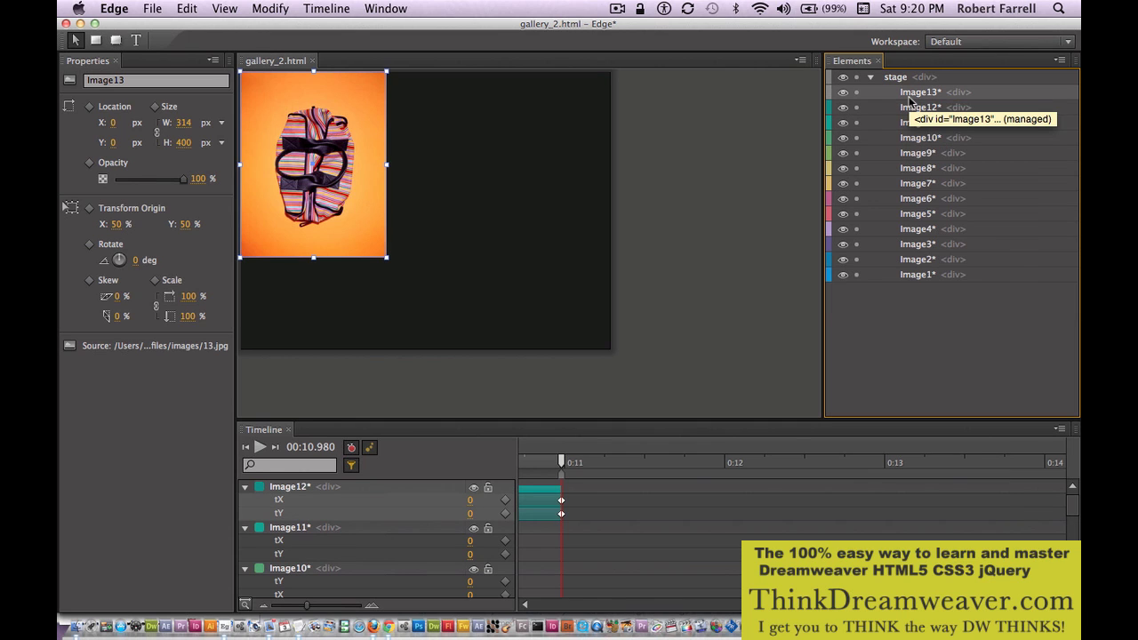
{"action": "key", "text": "super+v"}
{"action": "key", "text": "super+s"}
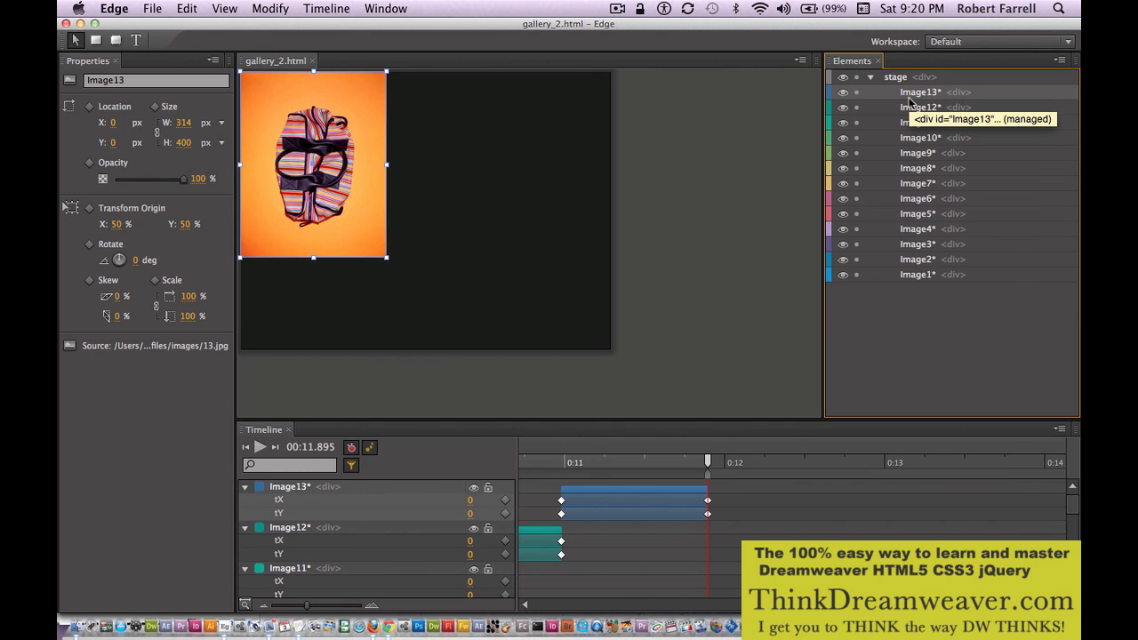
Preview gallery_2.html in Firefox with Cmd+Return
{"action": "key", "text": "super+Return"}
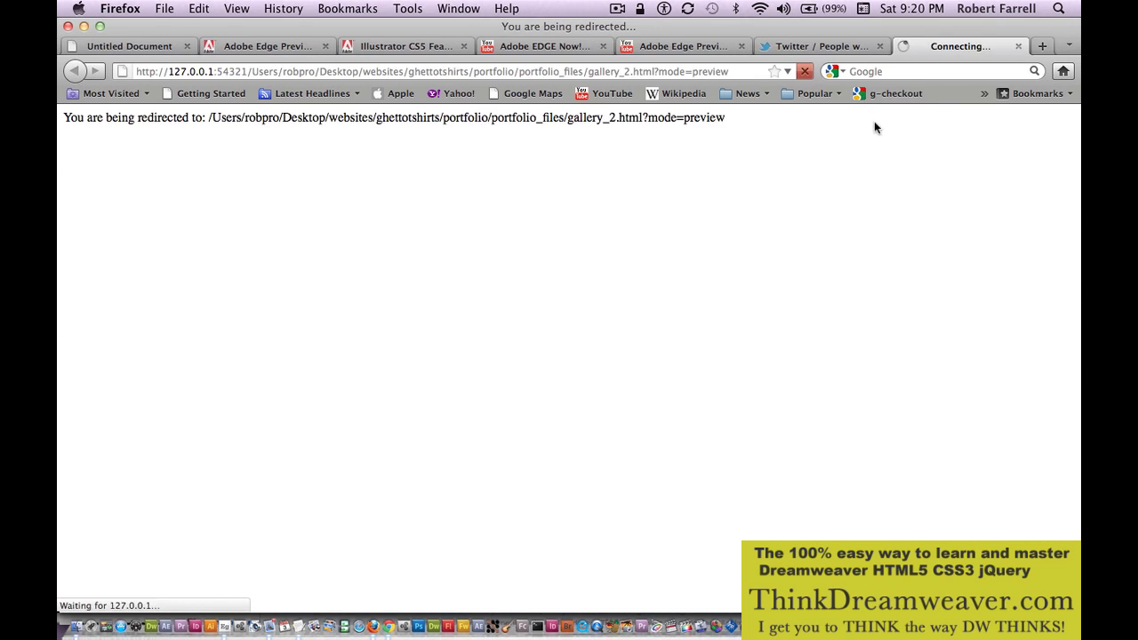